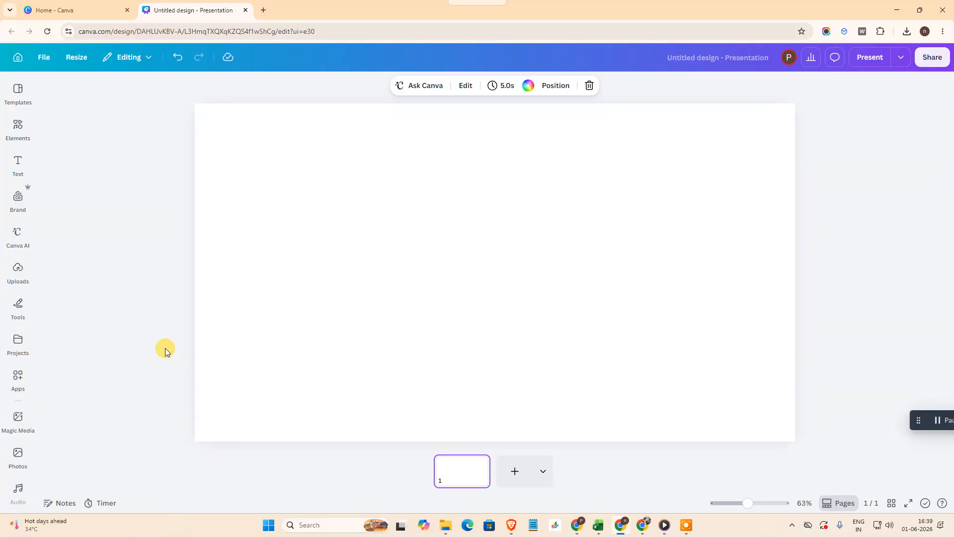
Place the recently used ocean-waves photo from the elements library and enlarge it to the full page height, centred on the page
{"action": "left_click", "coordinate": [917, 244]}
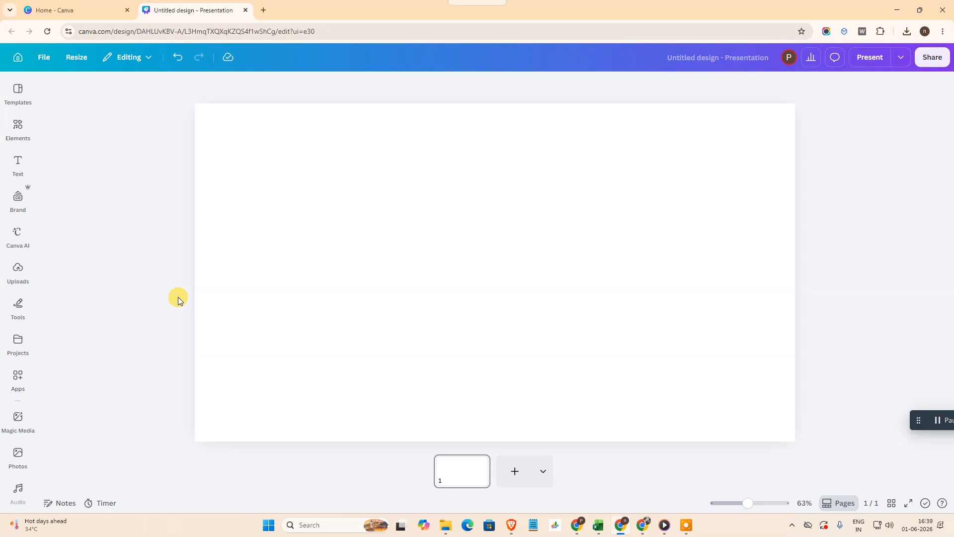
{"action": "left_click", "coordinate": [13, 276]}
{"action": "left_click", "coordinate": [82, 123]}
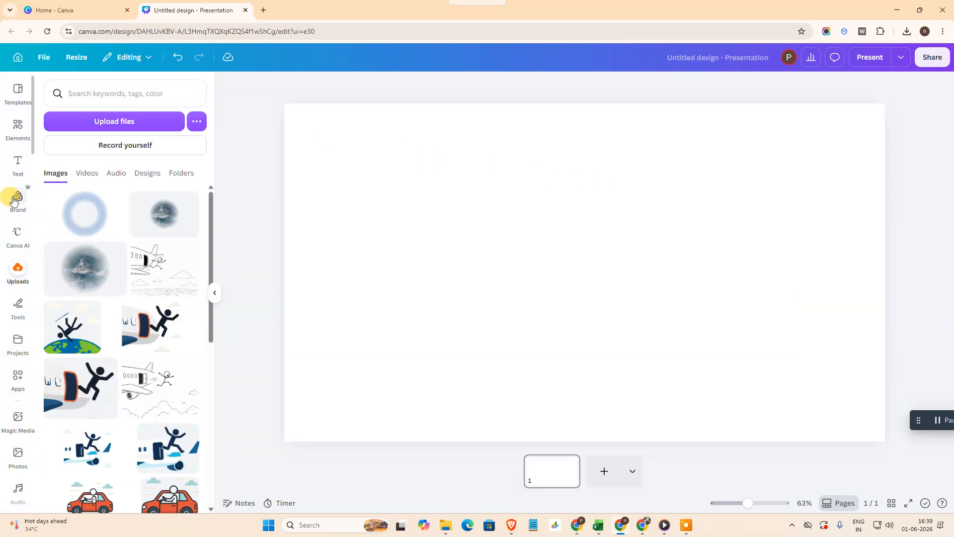
{"action": "left_click", "coordinate": [5, 132]}
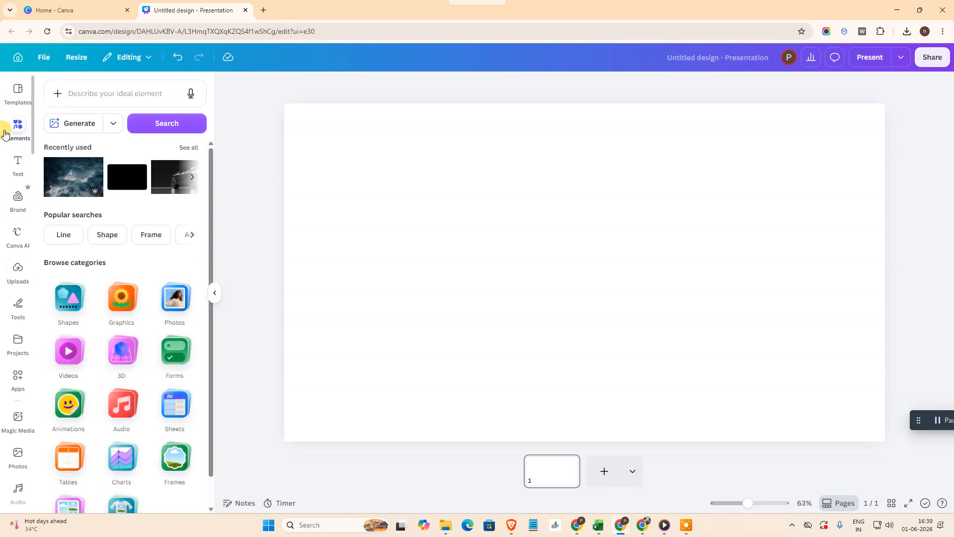
{"action": "left_click", "coordinate": [73, 177]}
{"action": "left_click_drag", "start_coordinate": [599, 312], "coordinate": [535, 279]}
{"action": "left_click_drag", "start_coordinate": [721, 375], "coordinate": [824, 441]}
{"action": "mouse_move", "coordinate": [663, 304]}
{"action": "left_mouse_down"}
{"action": "mouse_move", "coordinate": [649, 301]}
{"action": "mouse_move", "coordinate": [677, 302]}
{"action": "left_mouse_up"}
{"action": "left_click", "coordinate": [915, 183]}
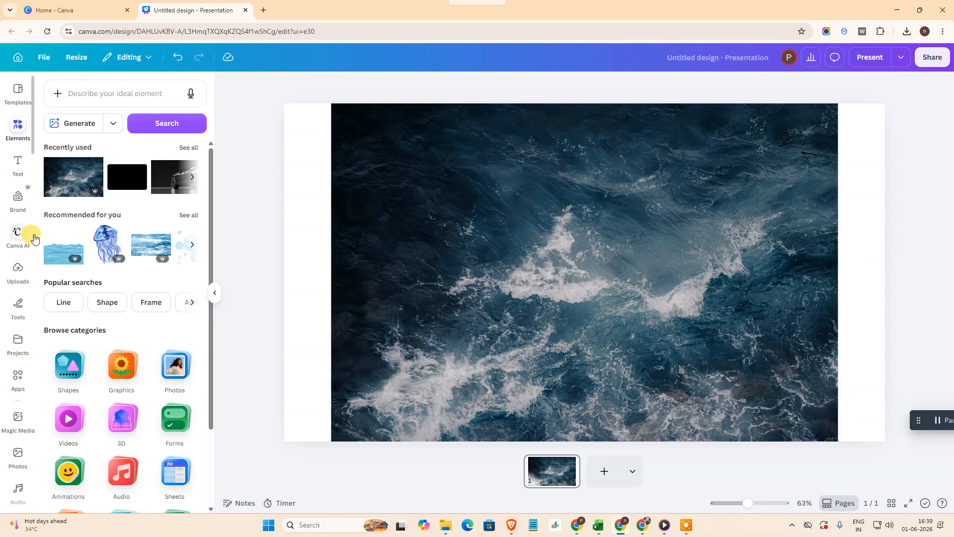
Search the elements for "shapes" and add the rectangle shape over the ocean photo, resized from its upper-left corner
{"action": "left_click", "coordinate": [18, 126]}
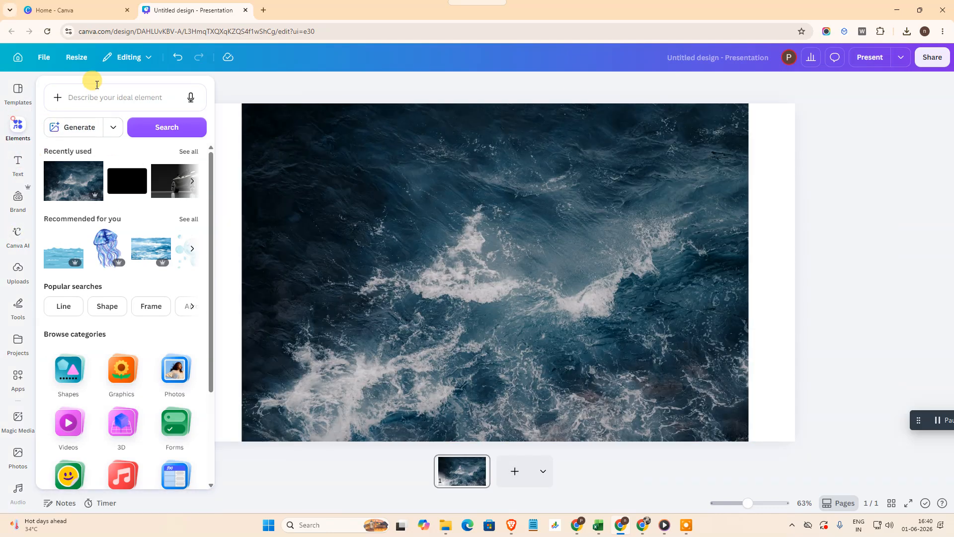
{"action": "left_click", "coordinate": [81, 98]}
{"action": "type", "text": "shapes"}
{"action": "key", "text": "Return"}
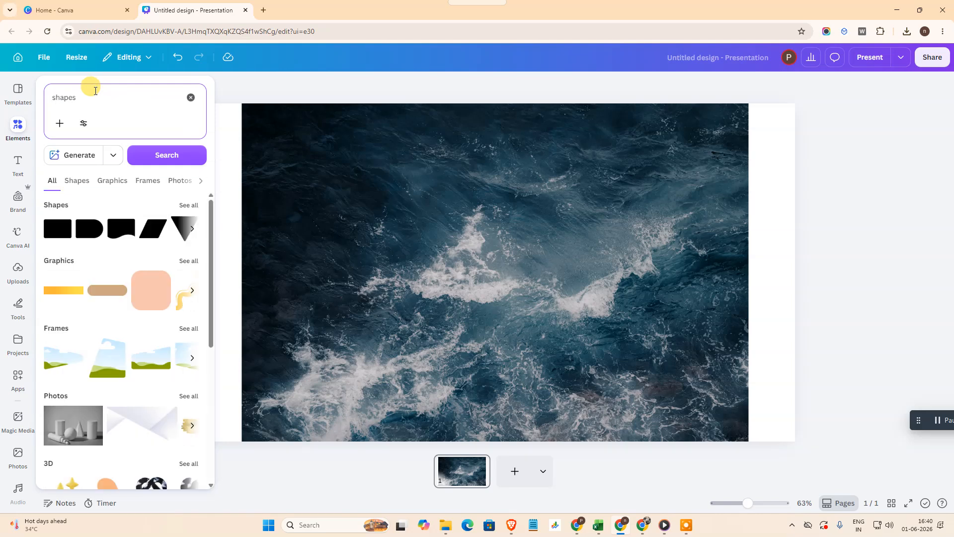
{"action": "left_click", "coordinate": [62, 230]}
{"action": "left_click_drag", "start_coordinate": [475, 270], "coordinate": [298, 196]}
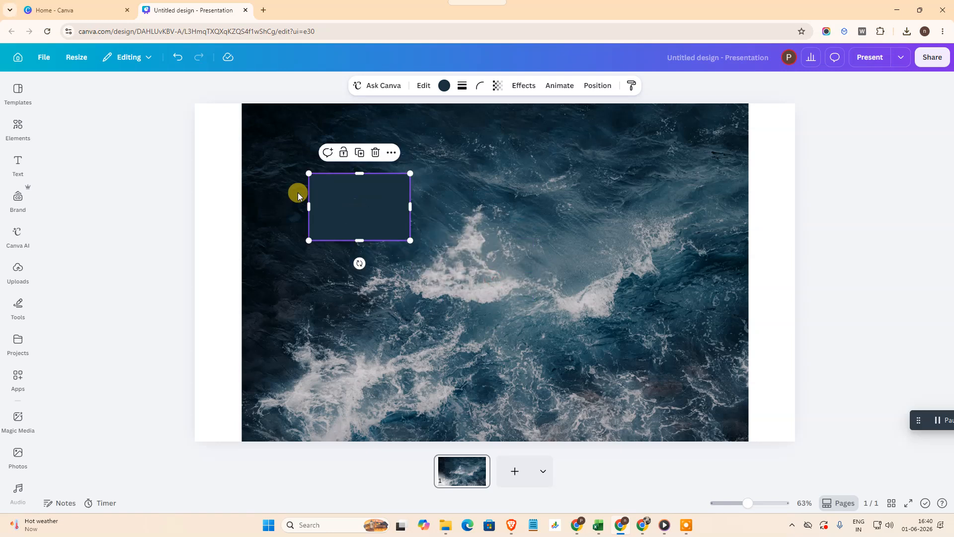
Move the rectangle towards the upper middle of the page and set its corner rounding to 0
{"action": "left_click_drag", "start_coordinate": [361, 213], "coordinate": [475, 231]}
{"action": "double_click", "coordinate": [479, 226]}
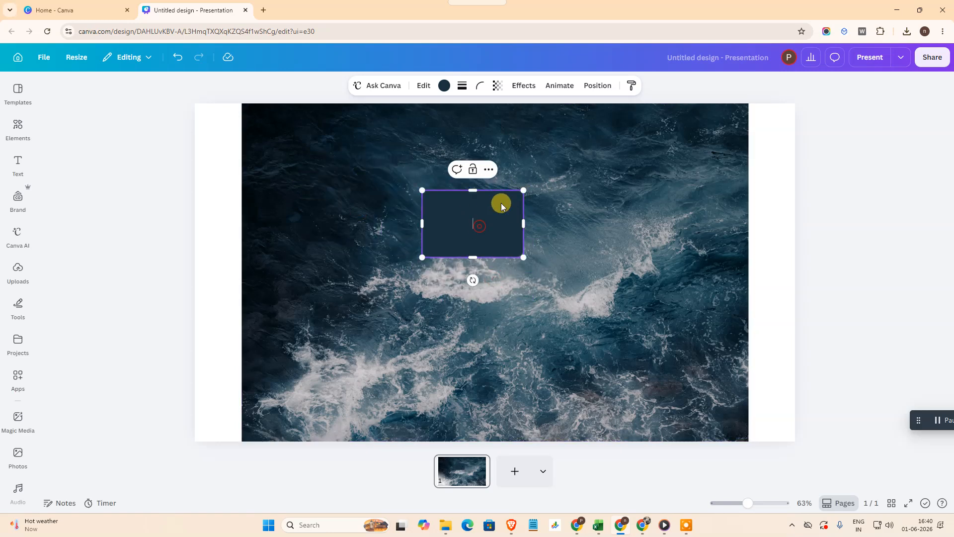
{"action": "left_click", "coordinate": [478, 87]}
{"action": "left_click_drag", "start_coordinate": [430, 126], "coordinate": [366, 118]}
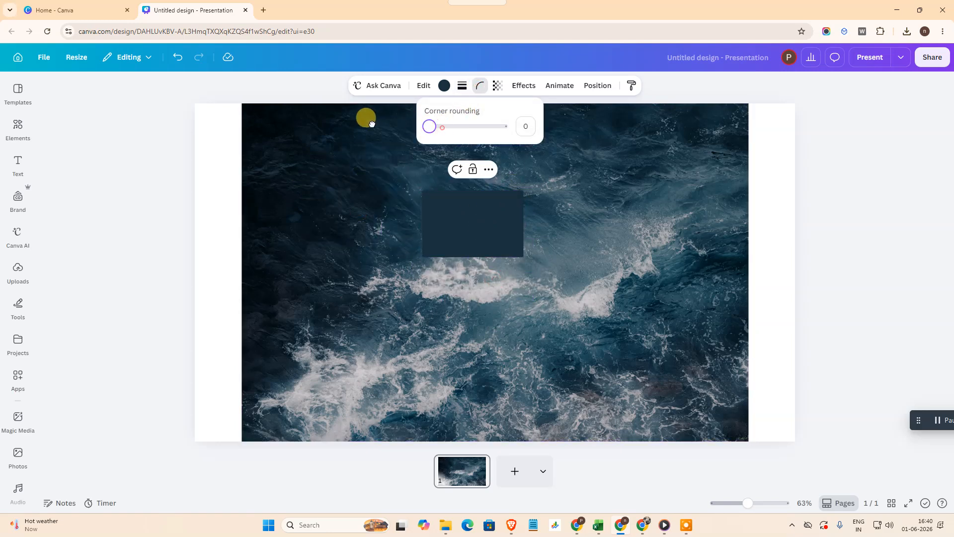
Move the rectangle to the page's upper-left corner and stretch it until it covers the whole page
{"action": "left_click_drag", "start_coordinate": [490, 223], "coordinate": [258, 133]}
{"action": "left_click_drag", "start_coordinate": [296, 170], "coordinate": [714, 417]}
{"action": "left_click_drag", "start_coordinate": [728, 272], "coordinate": [798, 275]}
{"action": "left_click", "coordinate": [895, 202]}
Fill the page-covering rectangle with the default solid color Yellow (#ffde59)
{"action": "left_click", "coordinate": [472, 276]}
{"action": "left_click", "coordinate": [443, 89]}
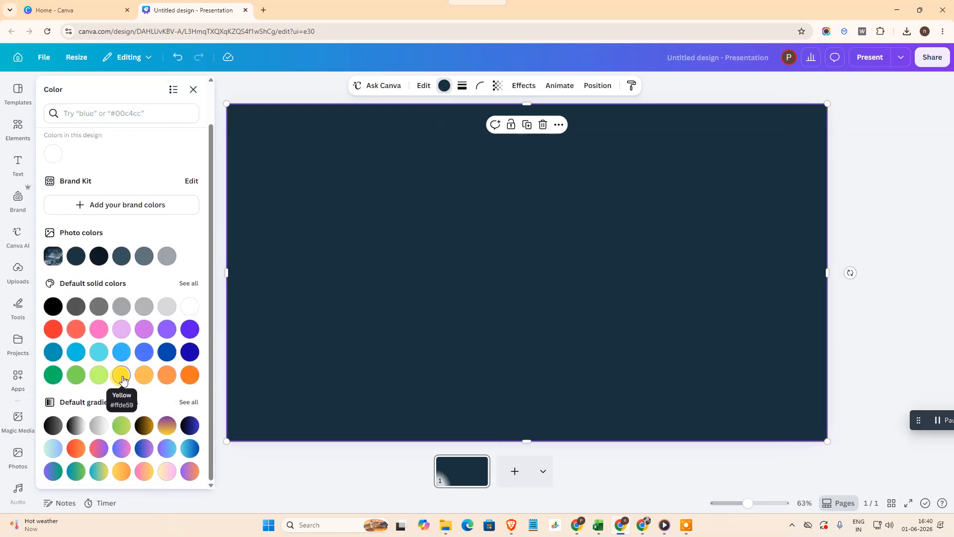
{"action": "left_click", "coordinate": [121, 375]}
{"action": "left_click", "coordinate": [861, 200]}
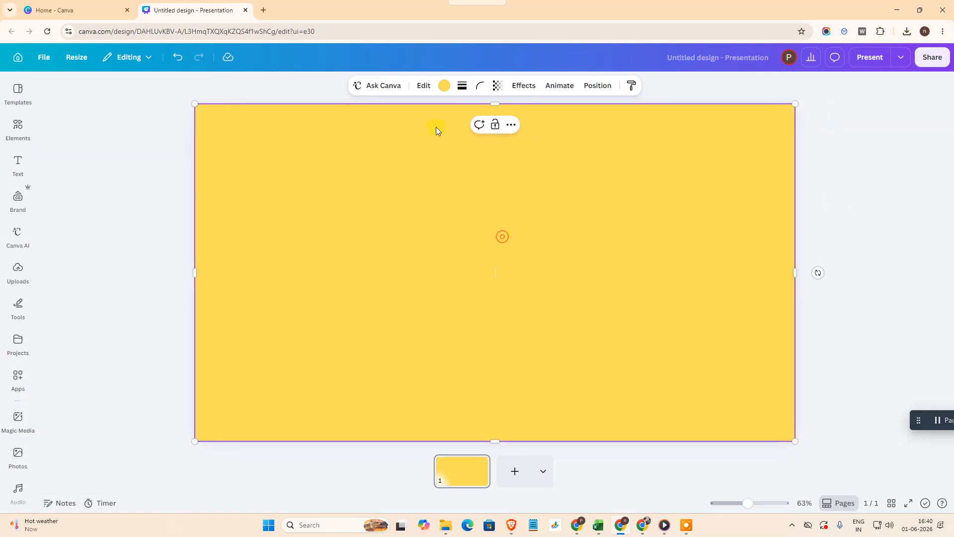
Fill the rectangle with the default light-blue to dark-blue gradient and add three more #004AAD gradient colors, making five stops
{"action": "left_click", "coordinate": [444, 85]}
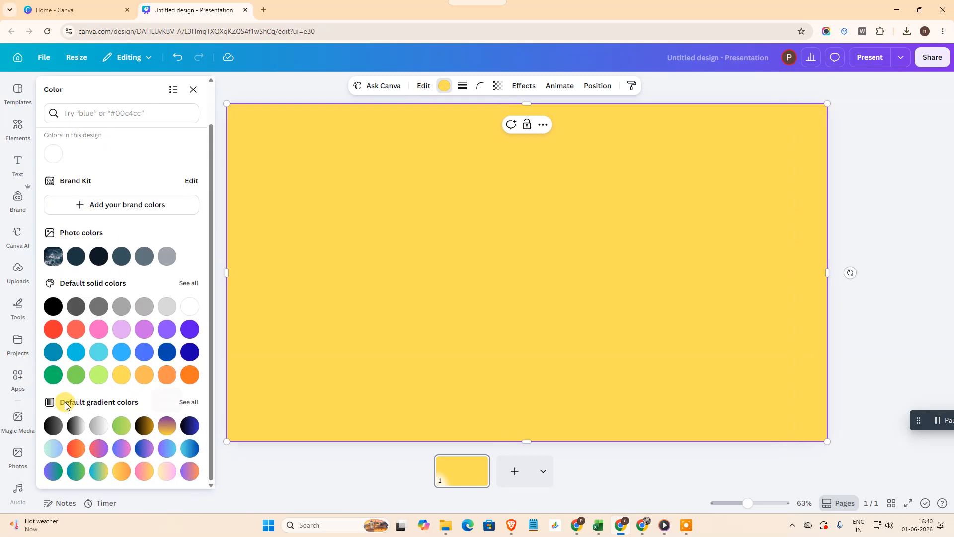
{"action": "left_click", "coordinate": [190, 449]}
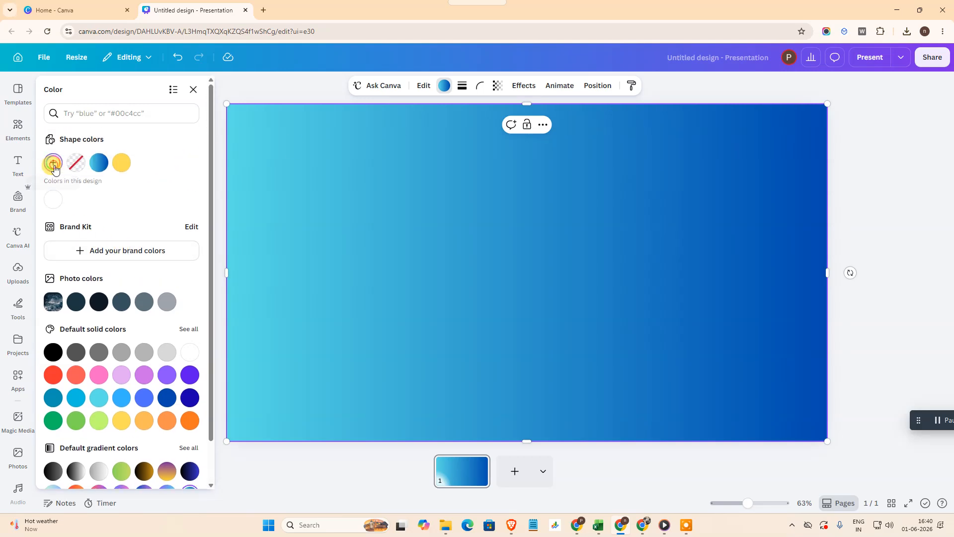
{"action": "left_click", "coordinate": [53, 165]}
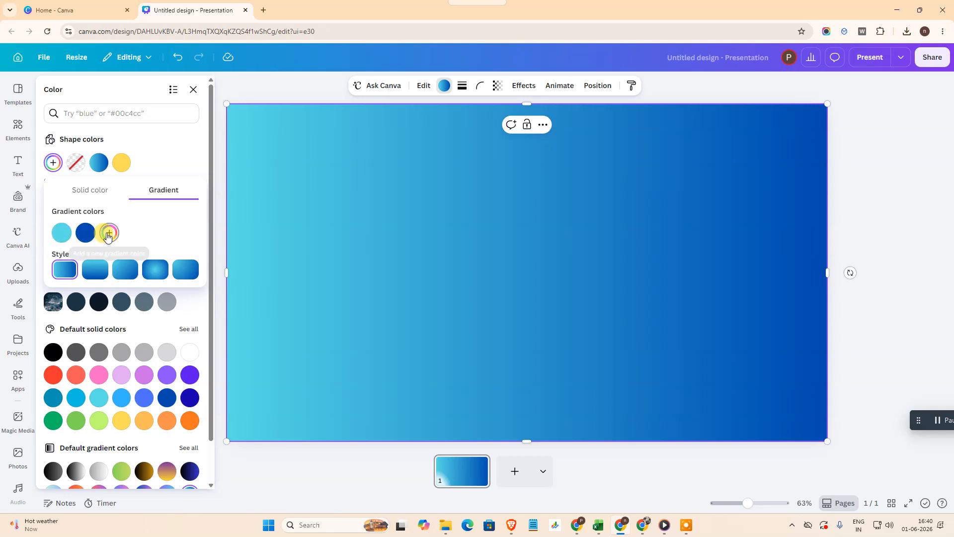
{"action": "left_click", "coordinate": [110, 233]}
{"action": "left_click", "coordinate": [132, 233]}
{"action": "left_click", "coordinate": [158, 237]}
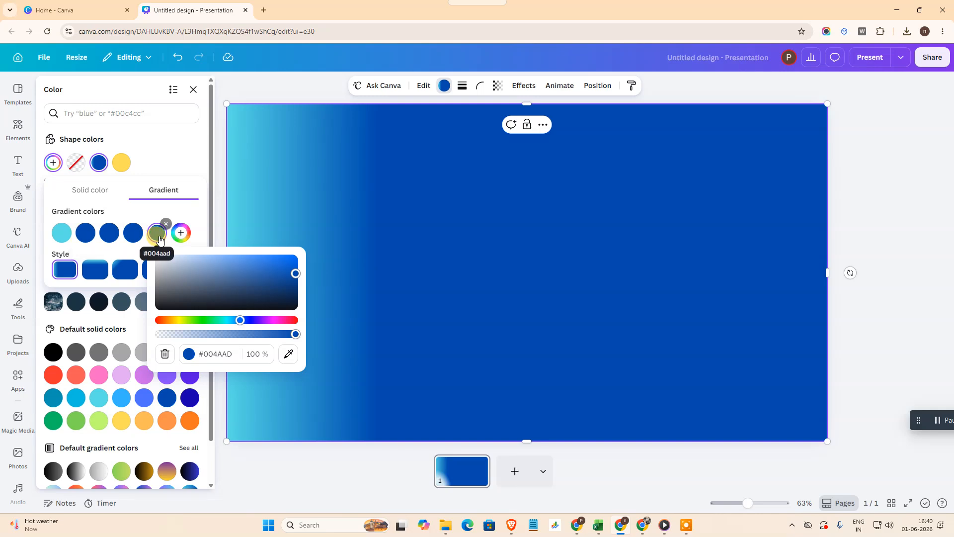
{"action": "left_click", "coordinate": [62, 233]}
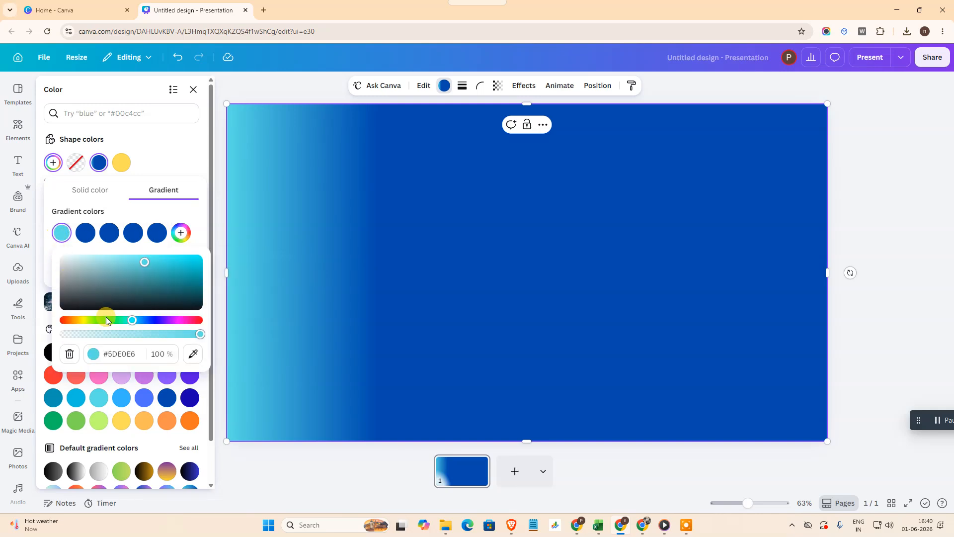
{"action": "mouse_move", "coordinate": [194, 333]}
{"action": "left_mouse_down"}
{"action": "mouse_move", "coordinate": [55, 339]}
{"action": "mouse_move", "coordinate": [200, 334]}
{"action": "left_mouse_up"}
{"action": "left_click", "coordinate": [181, 222]}
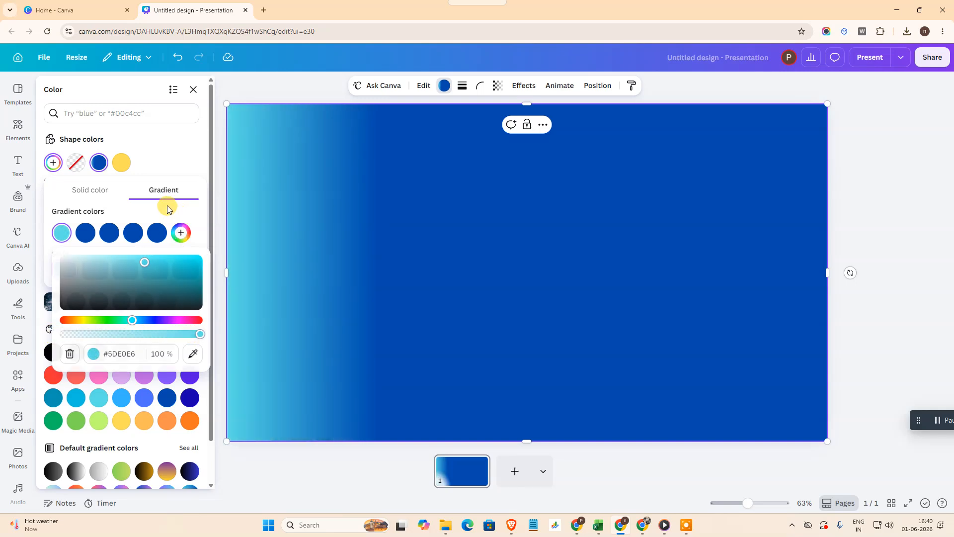
{"action": "left_click", "coordinate": [141, 231]}
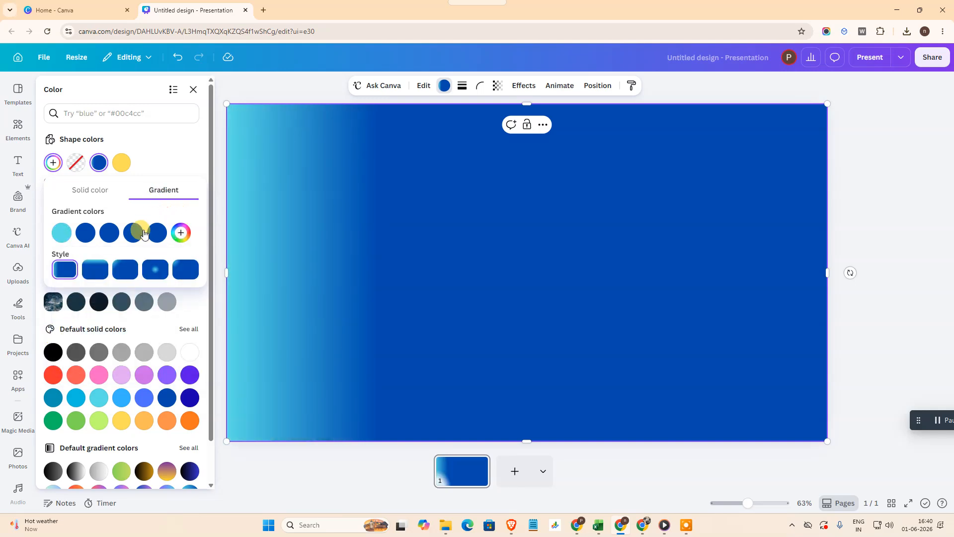
Change the gradient to the radial style and set the opacity of its first two colors to 0%
{"action": "left_click", "coordinate": [153, 273]}
{"action": "left_click", "coordinate": [52, 234]}
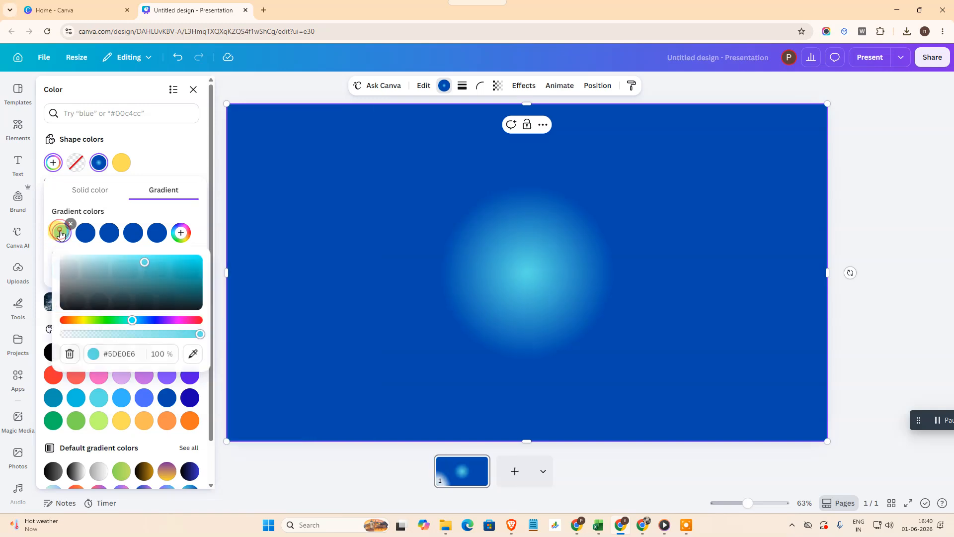
{"action": "left_click_drag", "start_coordinate": [195, 334], "coordinate": [30, 318]}
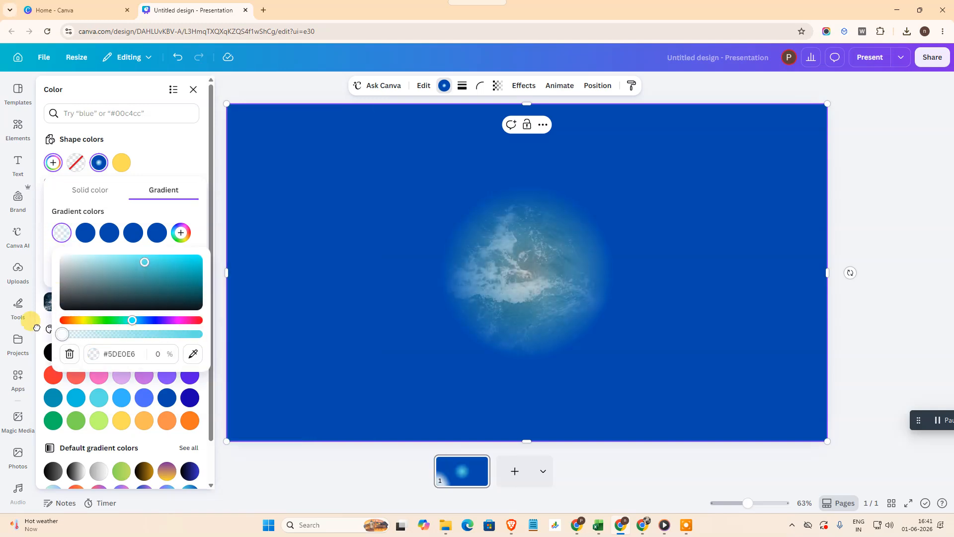
{"action": "left_click", "coordinate": [86, 233]}
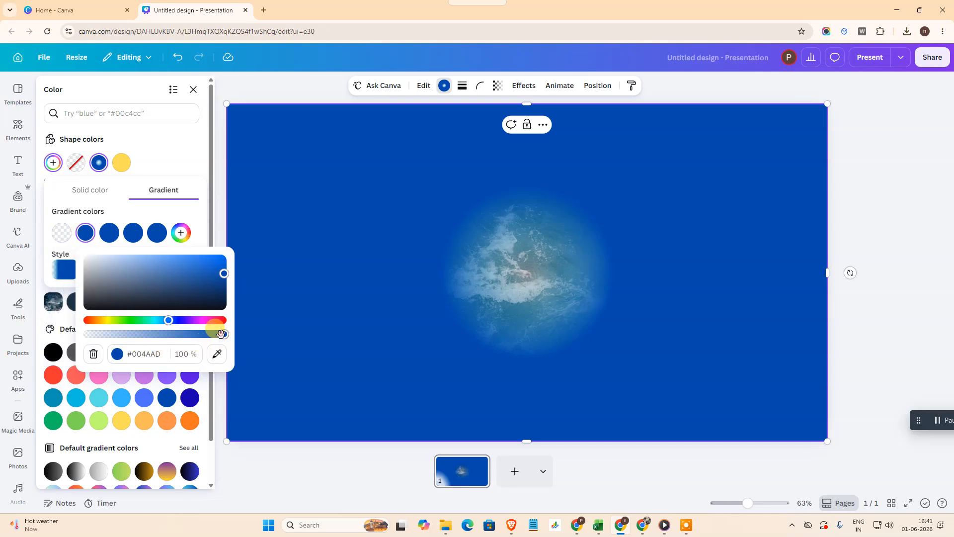
{"action": "left_click_drag", "start_coordinate": [224, 334], "coordinate": [76, 336]}
Change the third gradient color to near-white #F8F8F8 and the fourth and fifth colors to white
{"action": "left_click", "coordinate": [110, 233]}
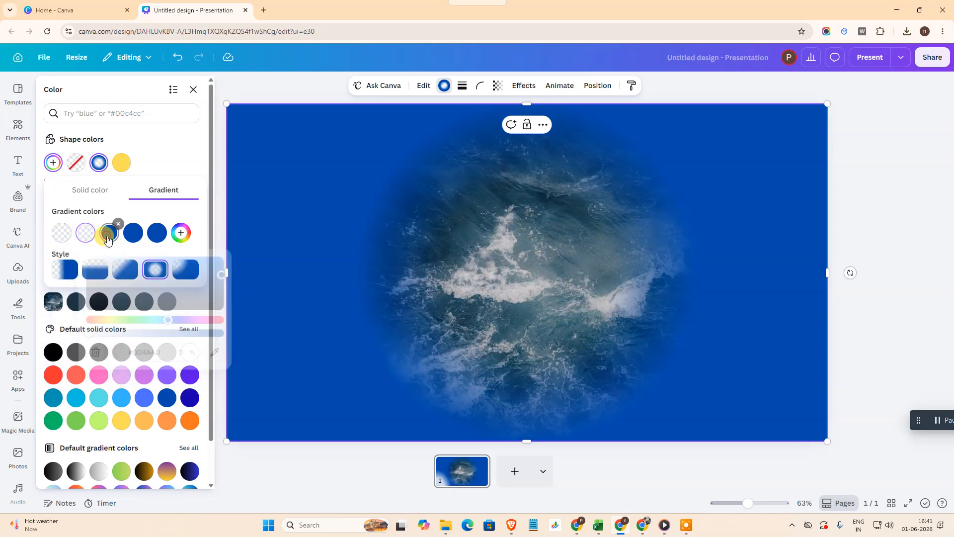
{"action": "left_click_drag", "start_coordinate": [241, 273], "coordinate": [108, 255]}
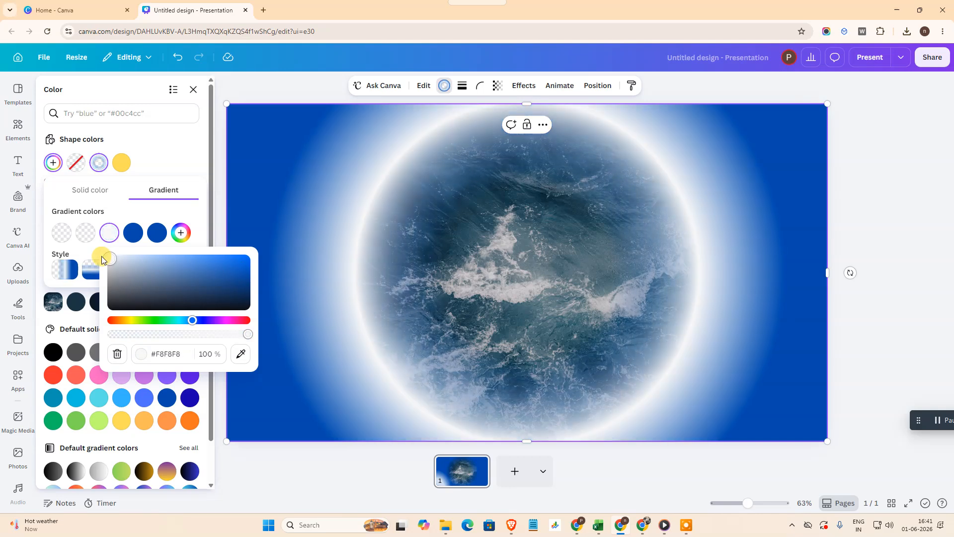
{"action": "left_click", "coordinate": [134, 233]}
{"action": "left_click_drag", "start_coordinate": [272, 282], "coordinate": [121, 252]}
{"action": "left_click", "coordinate": [156, 232]}
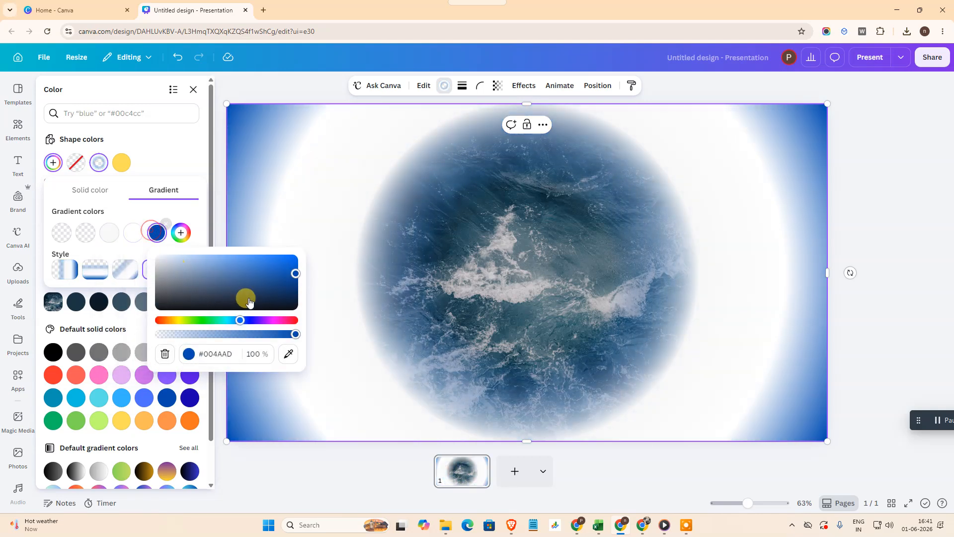
{"action": "left_click_drag", "start_coordinate": [288, 275], "coordinate": [151, 248]}
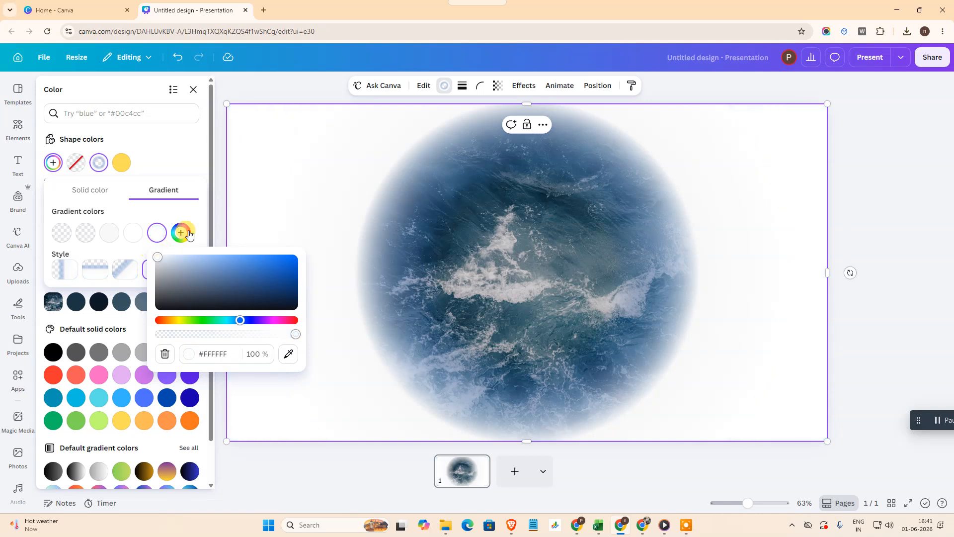
Select both the gradient rectangle and the ocean photo and group them
{"action": "left_click", "coordinate": [231, 84]}
{"action": "left_click", "coordinate": [939, 283]}
{"action": "left_click_drag", "start_coordinate": [916, 205], "coordinate": [213, 396]}
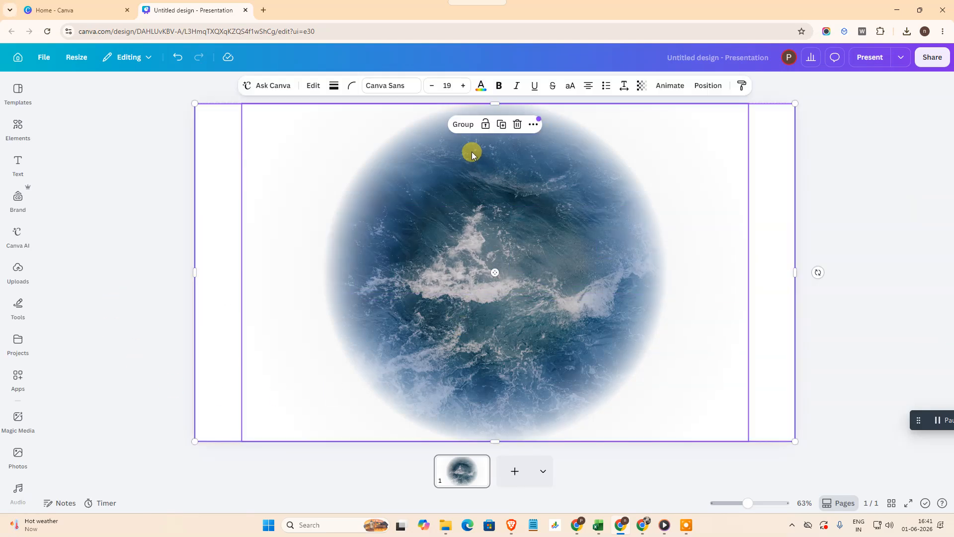
{"action": "left_click", "coordinate": [462, 123]}
Try shrinking the grouped picture and moving it on the page, and undo these changes
{"action": "left_click_drag", "start_coordinate": [795, 104], "coordinate": [475, 281]}
{"action": "left_click_drag", "start_coordinate": [419, 325], "coordinate": [587, 227]}
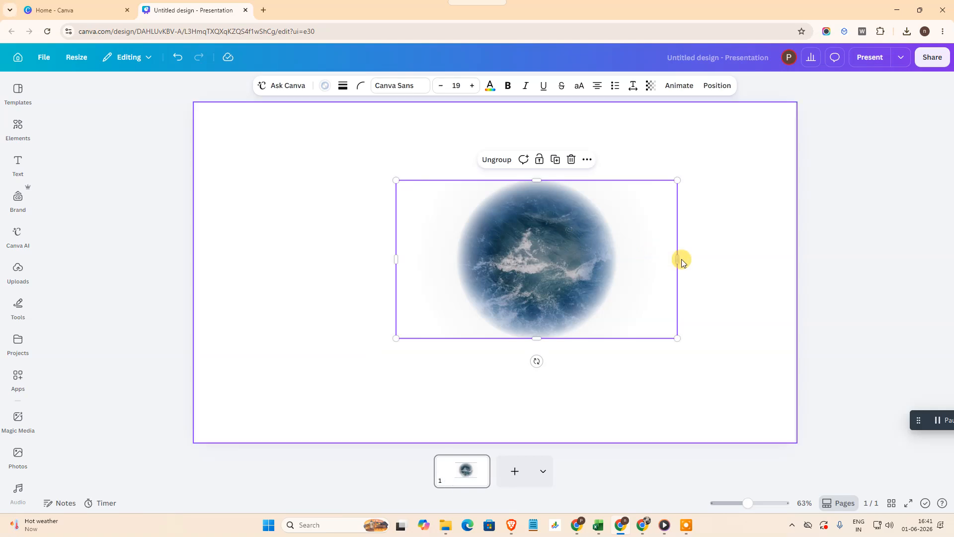
{"action": "mouse_move", "coordinate": [677, 258]}
{"action": "left_mouse_down"}
{"action": "mouse_move", "coordinate": [632, 255]}
{"action": "mouse_move", "coordinate": [676, 270]}
{"action": "left_mouse_up"}
{"action": "key", "text": "ctrl+z"}
{"action": "key", "text": "ctrl+z"}
{"action": "key", "text": "ctrl+z"}
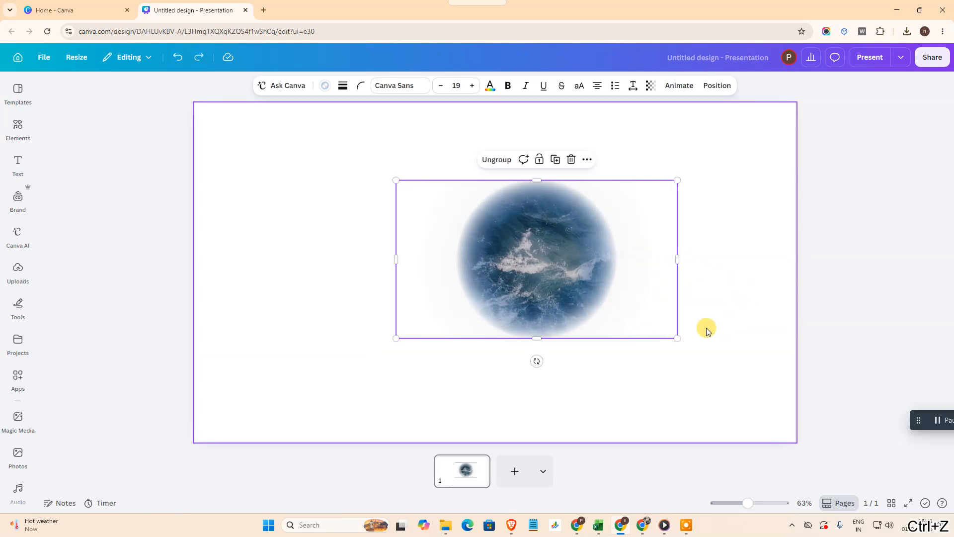
{"action": "left_click", "coordinate": [817, 252]}
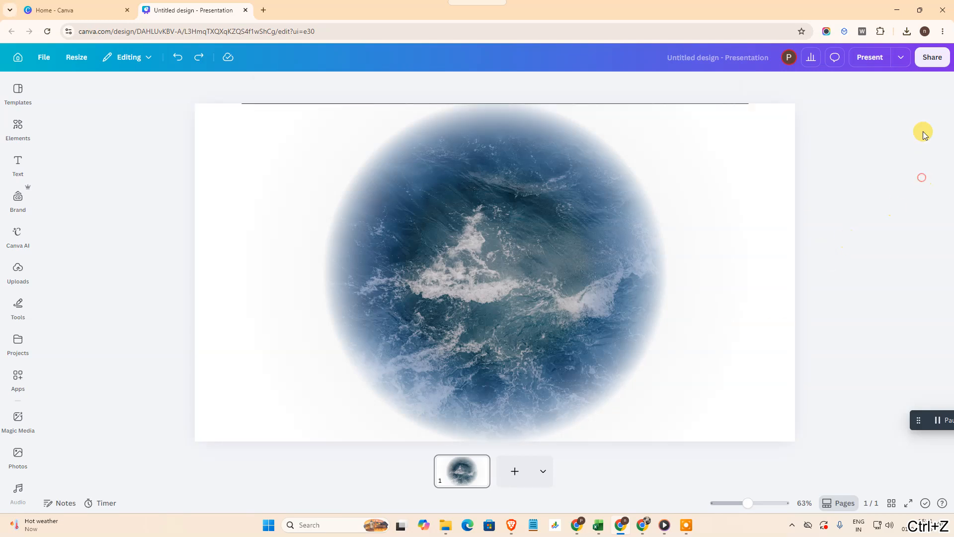
Download the design as a 1,920 × 1,080 px PNG with a transparent background
{"action": "left_click", "coordinate": [932, 57]}
{"action": "left_click", "coordinate": [777, 301]}
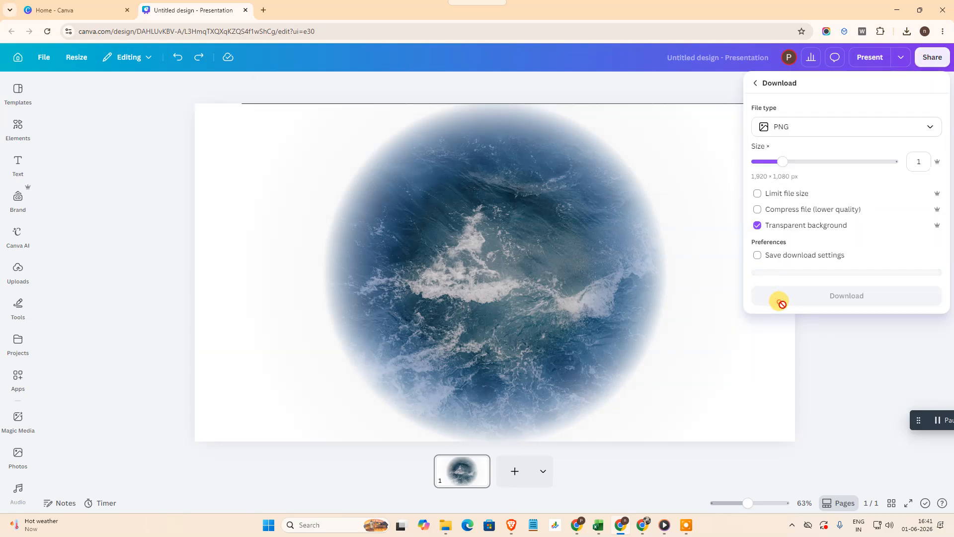
{"action": "left_click", "coordinate": [821, 297]}
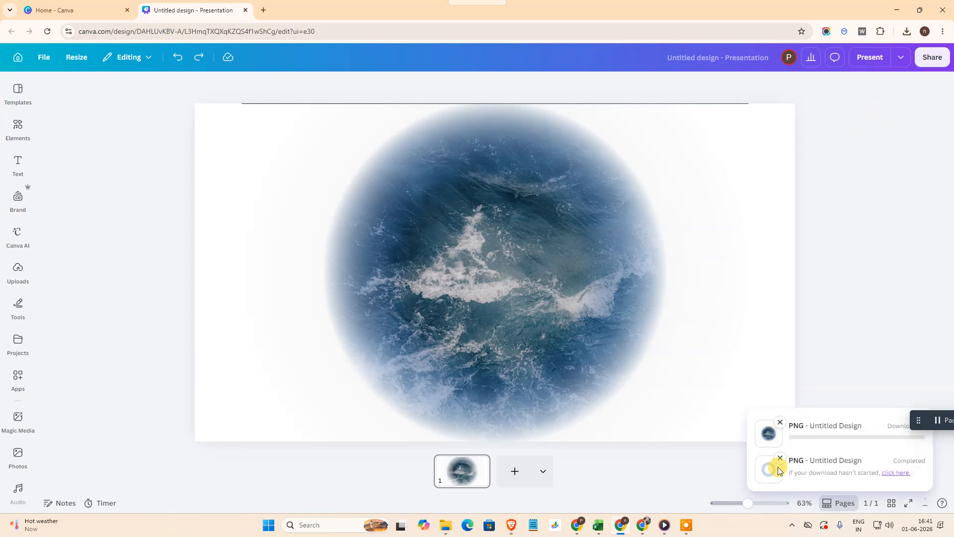
Add a second page, insert the downloaded PNG into it and adjust the image's position
{"action": "left_click", "coordinate": [508, 472]}
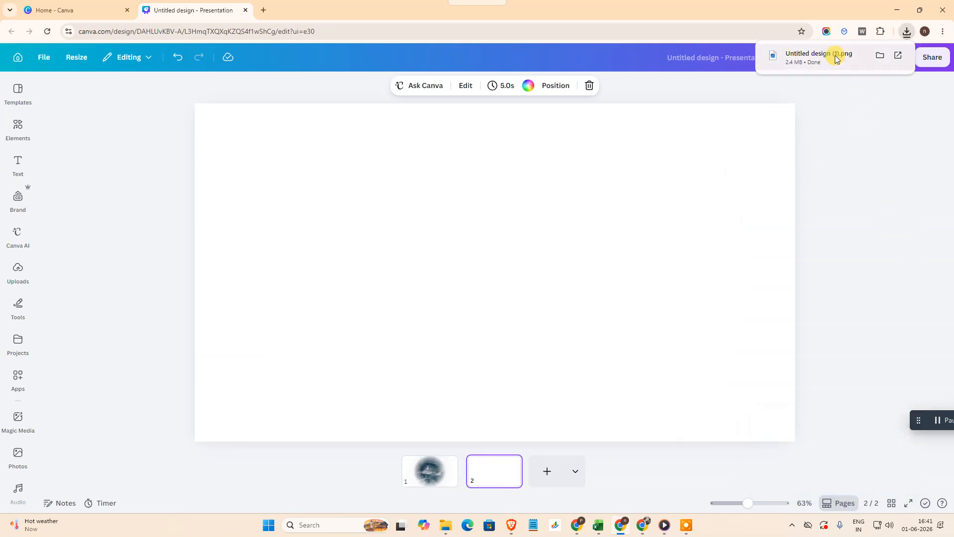
{"action": "left_click_drag", "start_coordinate": [715, 130], "coordinate": [455, 254]}
{"action": "left_click", "coordinate": [752, 282]}
{"action": "left_click_drag", "start_coordinate": [512, 249], "coordinate": [484, 238]}
Crop the inserted image's left edge slightly, reposition it and enlarge it to nearly fill the second page
{"action": "left_click_drag", "start_coordinate": [652, 263], "coordinate": [588, 267]}
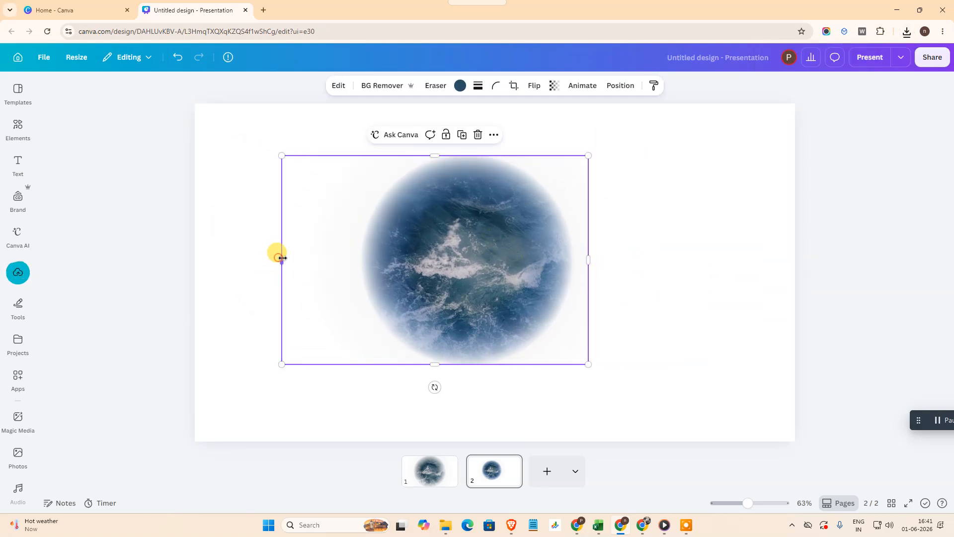
{"action": "left_click_drag", "start_coordinate": [281, 260], "coordinate": [304, 260]}
{"action": "left_click_drag", "start_coordinate": [588, 258], "coordinate": [505, 231]}
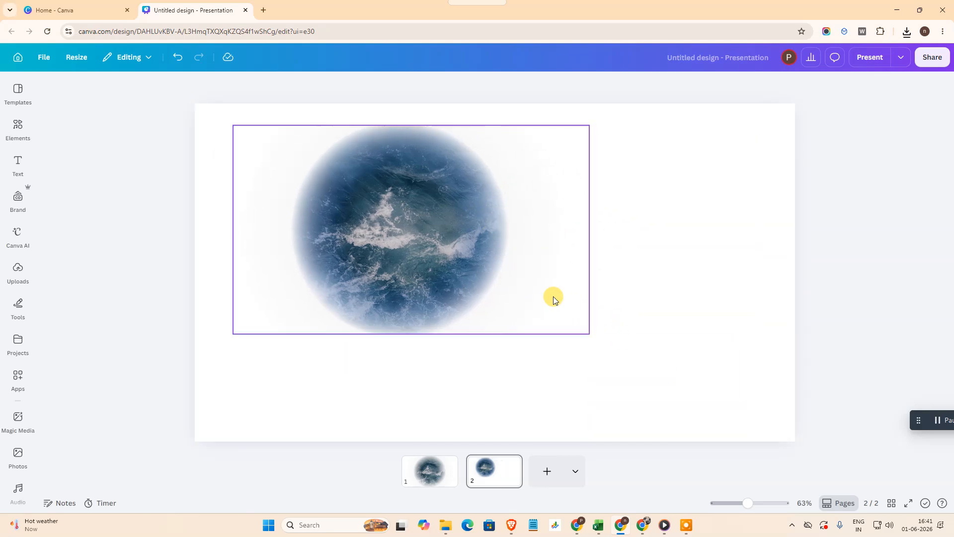
{"action": "left_click_drag", "start_coordinate": [589, 334], "coordinate": [740, 424]}
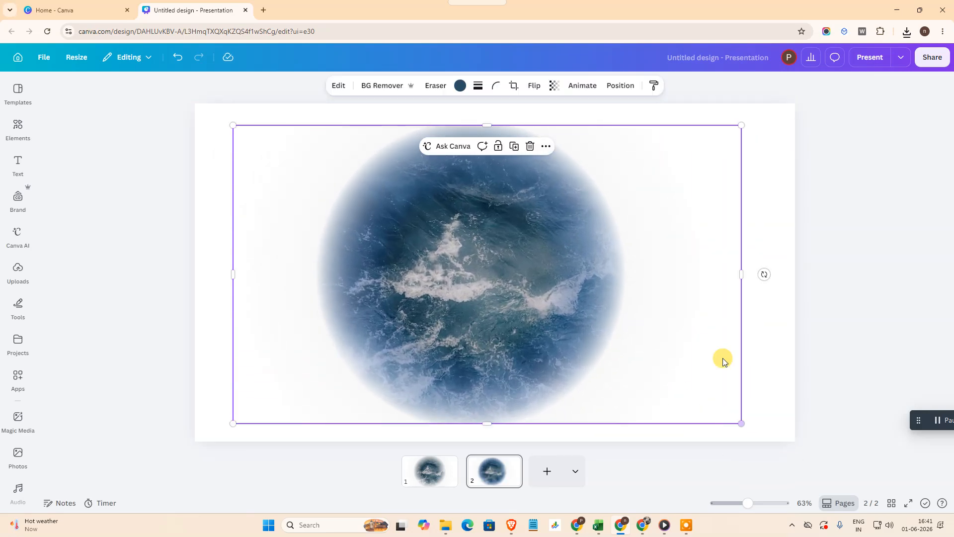
Delete the faded image and the second page, and clear the first page's artwork to leave one blank page
{"action": "left_click_drag", "start_coordinate": [492, 124], "coordinate": [487, 115]}
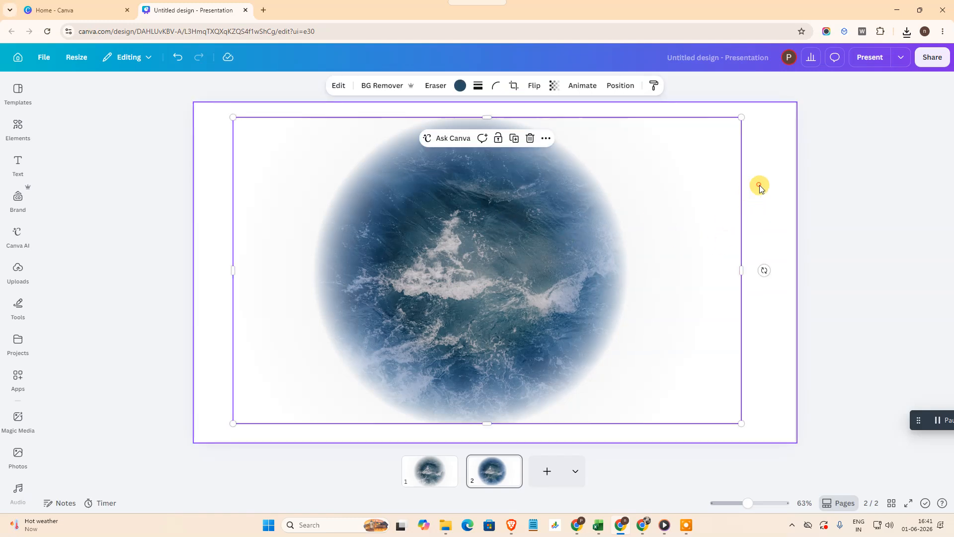
{"action": "key", "text": "Delete"}
{"action": "left_click", "coordinate": [420, 475]}
{"action": "key", "text": "Delete"}
Clear the "shapes" element search and insert the recently used ocean photo onto the blank page
{"action": "left_click", "coordinate": [18, 197]}
{"action": "left_click", "coordinate": [17, 128]}
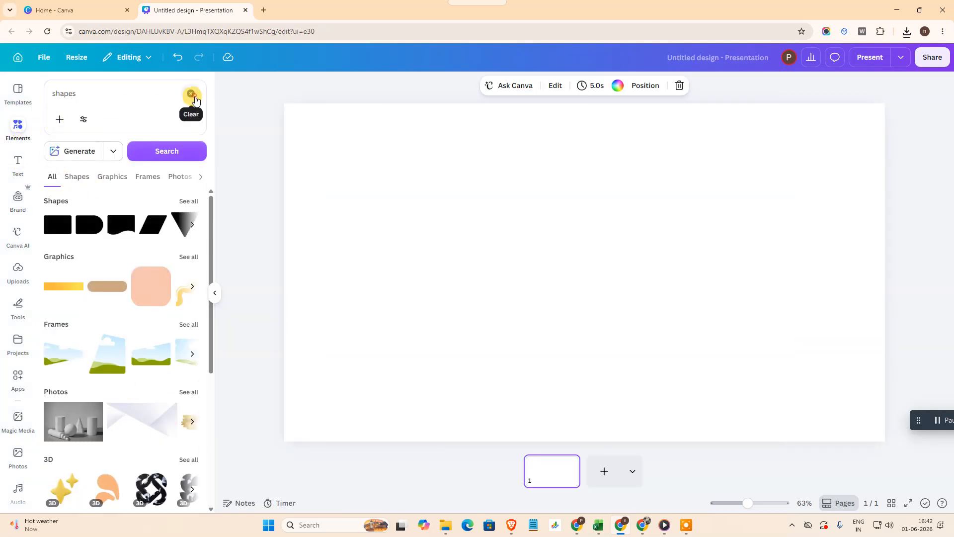
{"action": "left_click", "coordinate": [196, 99]}
{"action": "left_click", "coordinate": [234, 297]}
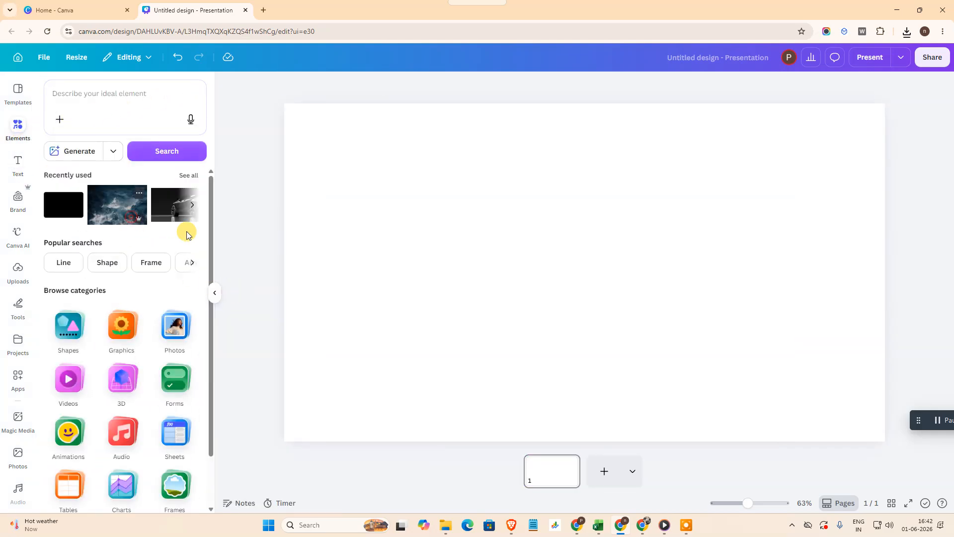
{"action": "left_click", "coordinate": [139, 211]}
Enlarge the ocean photo to the full page height and centre it horizontally on the page
{"action": "left_click_drag", "start_coordinate": [585, 257], "coordinate": [545, 229]}
{"action": "left_click_drag", "start_coordinate": [741, 372], "coordinate": [837, 456]}
{"action": "left_click_drag", "start_coordinate": [703, 277], "coordinate": [699, 277]}
{"action": "left_click", "coordinate": [943, 218]}
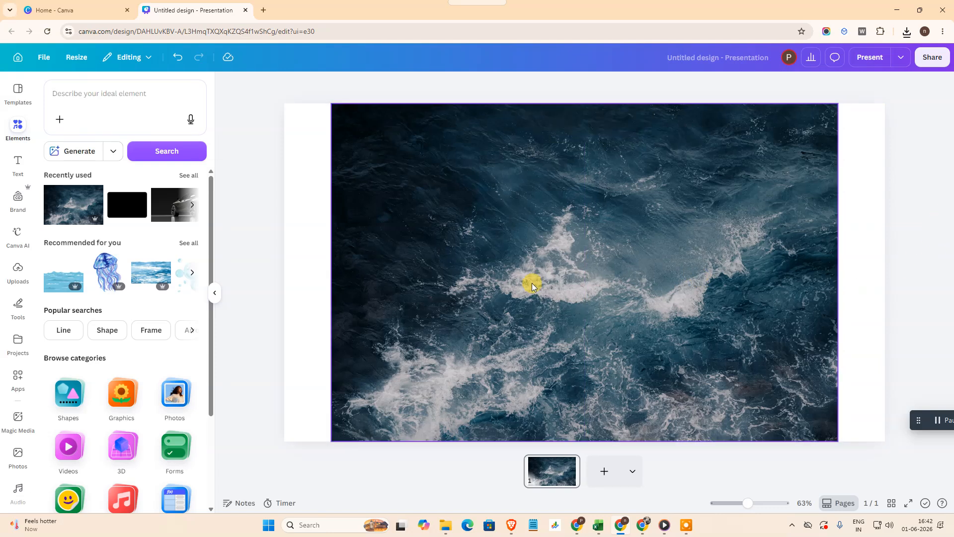
{"action": "left_click", "coordinate": [18, 378]}
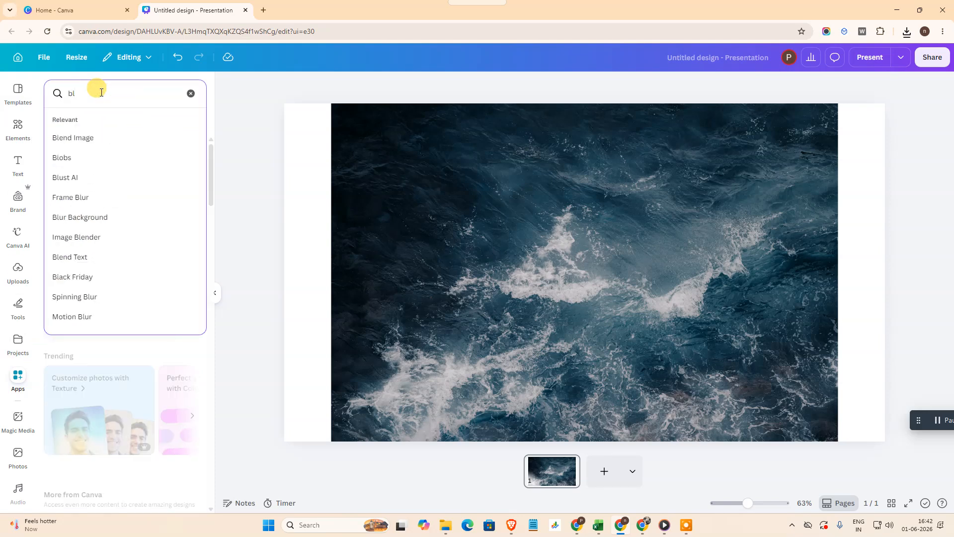
{"action": "left_click", "coordinate": [116, 139]}
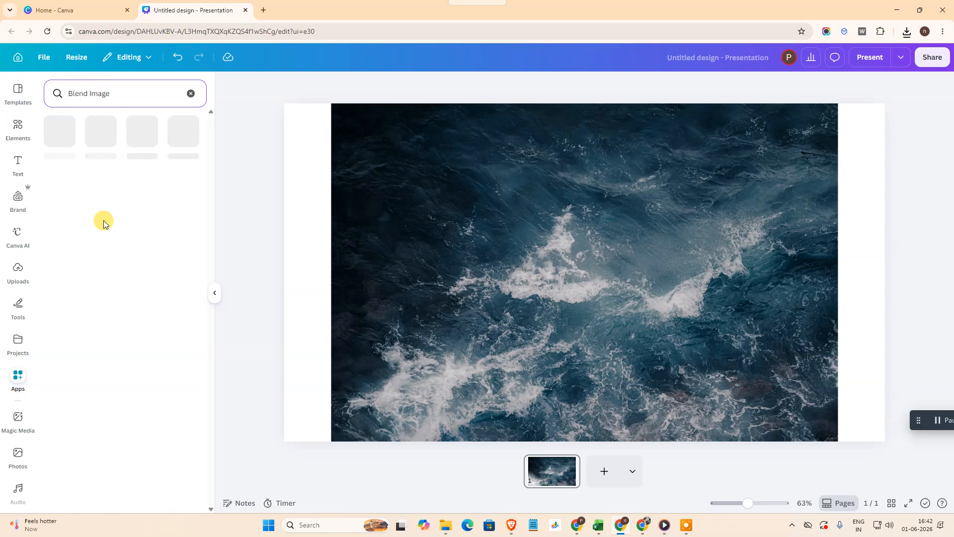
{"action": "left_click", "coordinate": [55, 139]}
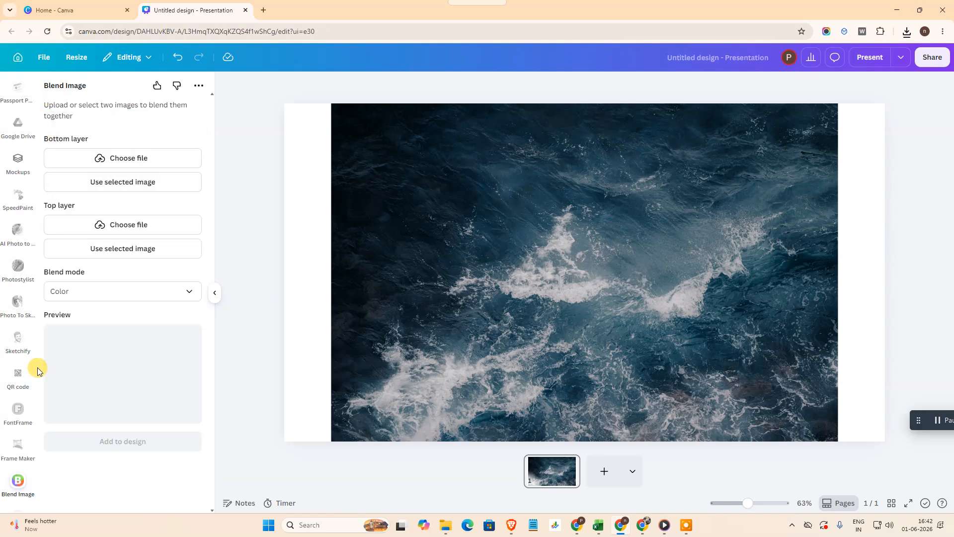
{"action": "scroll", "coordinate": [30, 252], "scroll_direction": "down", "scroll_amount": 1}
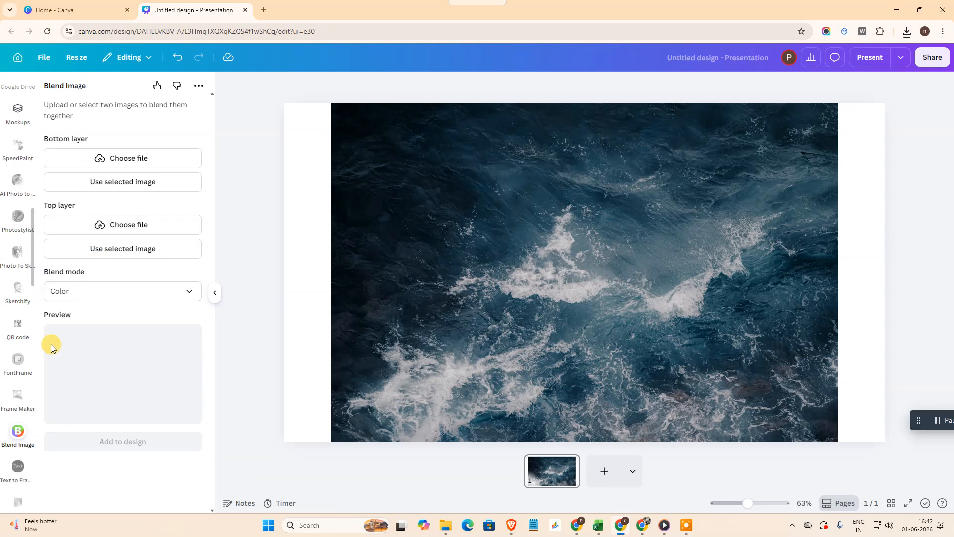
{"action": "scroll", "coordinate": [17, 315], "scroll_direction": "up", "scroll_amount": 5}
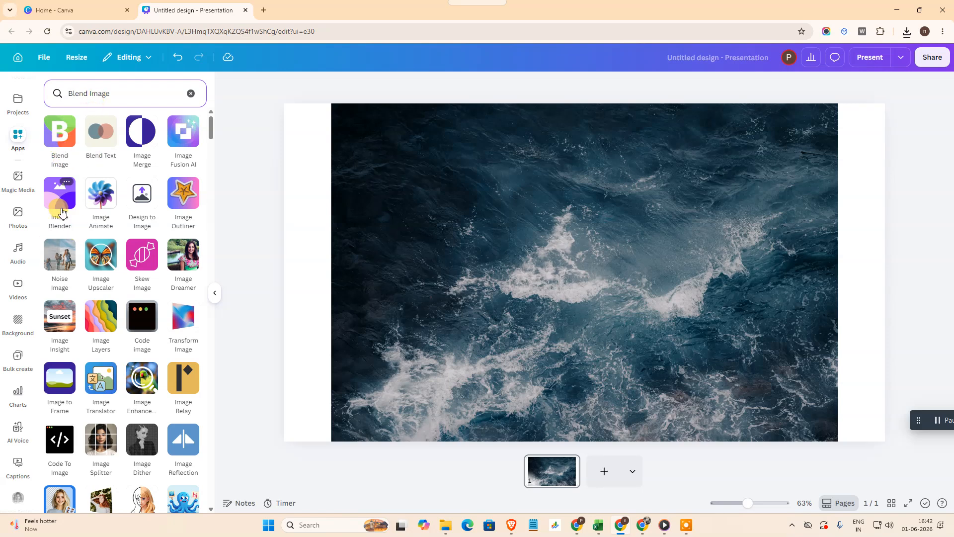
Search the apps for "image blender" and open the Image Blender app
{"action": "left_click", "coordinate": [114, 94]}
{"action": "type", "text": "image ble"}
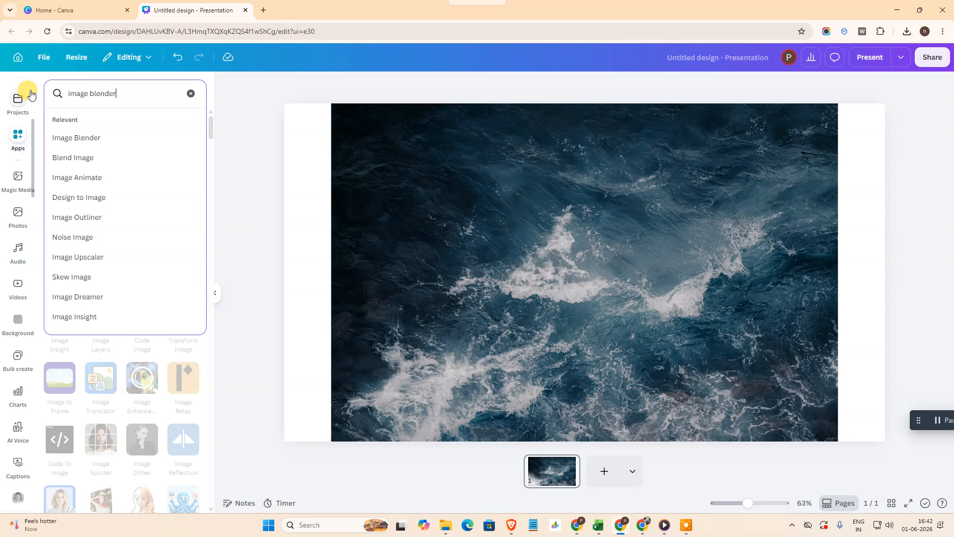
{"action": "type", "text": "nder"}
{"action": "key", "text": "Return"}
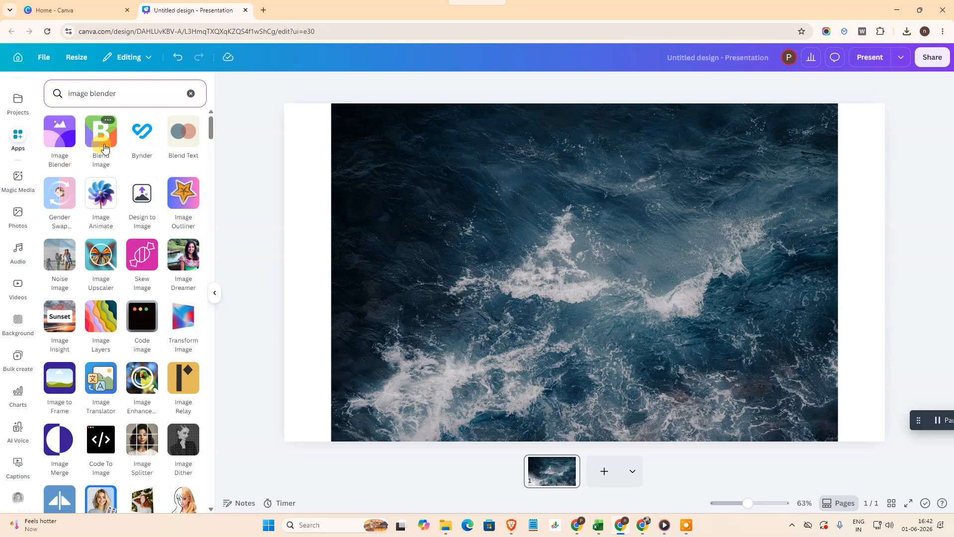
{"action": "left_click", "coordinate": [56, 144]}
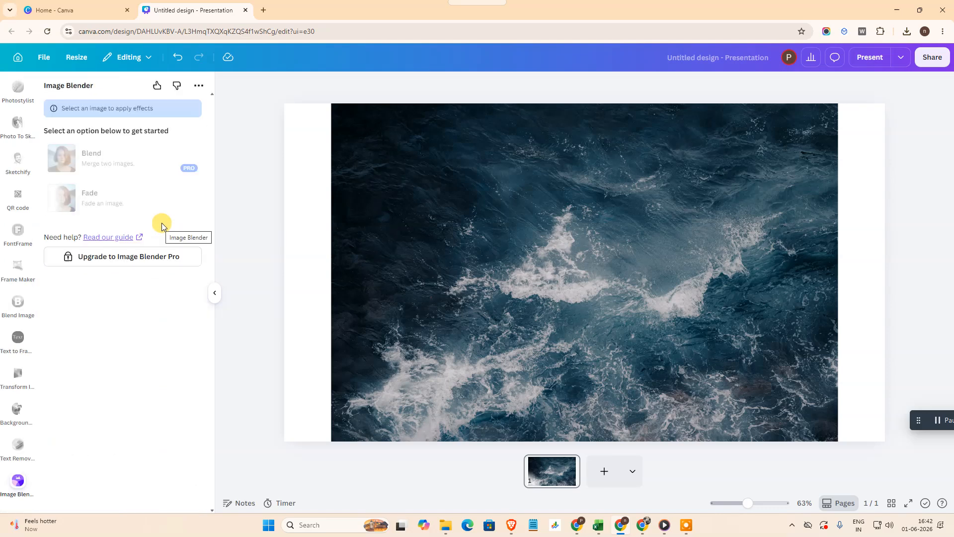
Apply a stronger Radial fade to the ocean photo, with its circle widened to nearly the photo's full height, and save it
{"action": "left_click", "coordinate": [551, 223]}
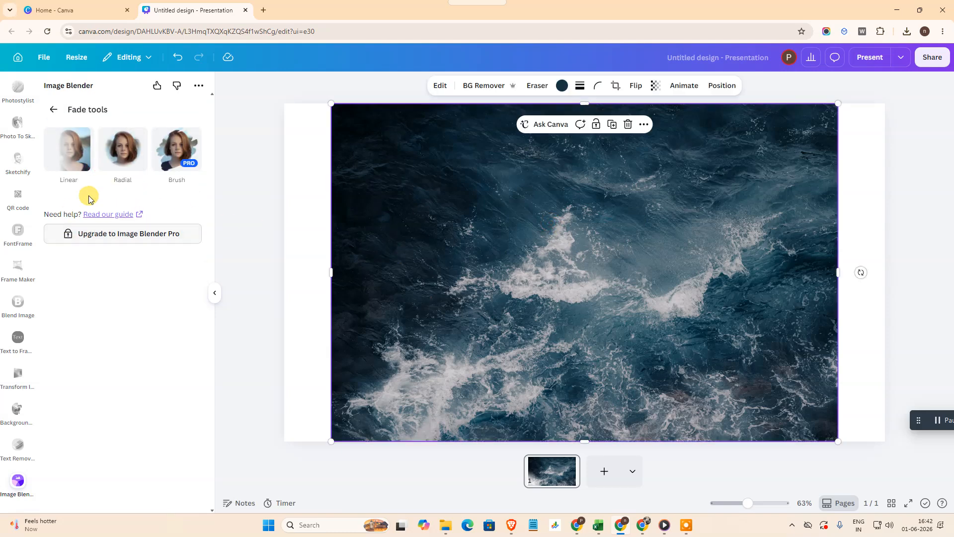
{"action": "left_click", "coordinate": [120, 164]}
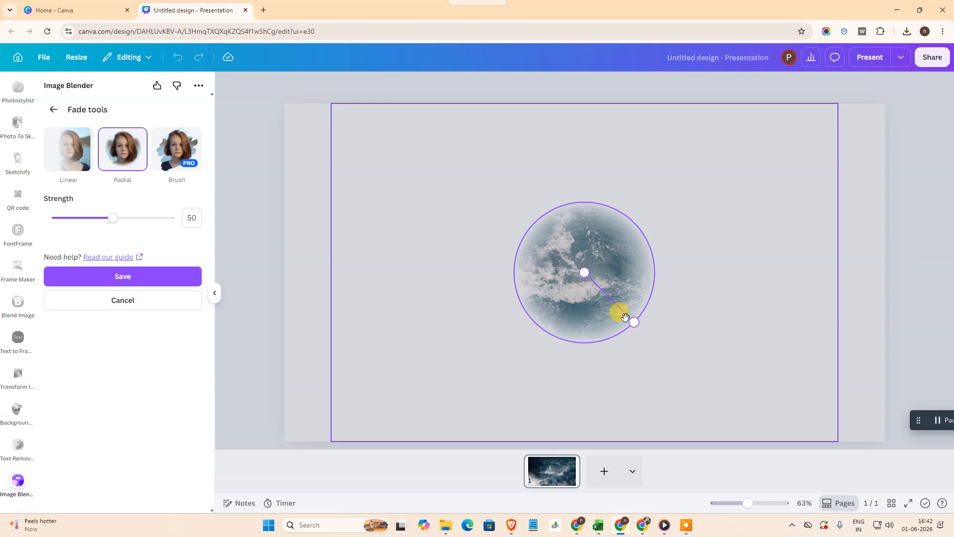
{"action": "left_click_drag", "start_coordinate": [633, 323], "coordinate": [744, 314]}
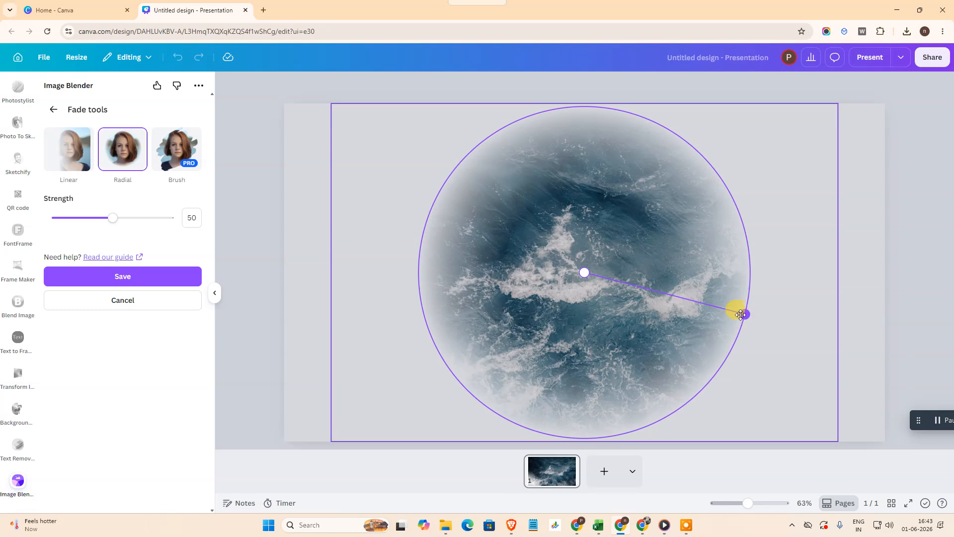
{"action": "left_click_drag", "start_coordinate": [112, 219], "coordinate": [138, 222]}
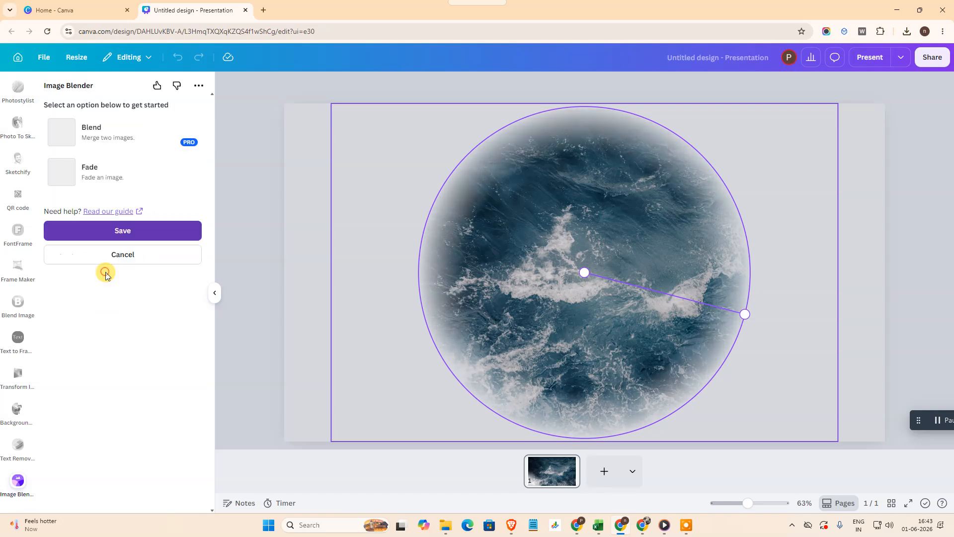
{"action": "left_click", "coordinate": [103, 275]}
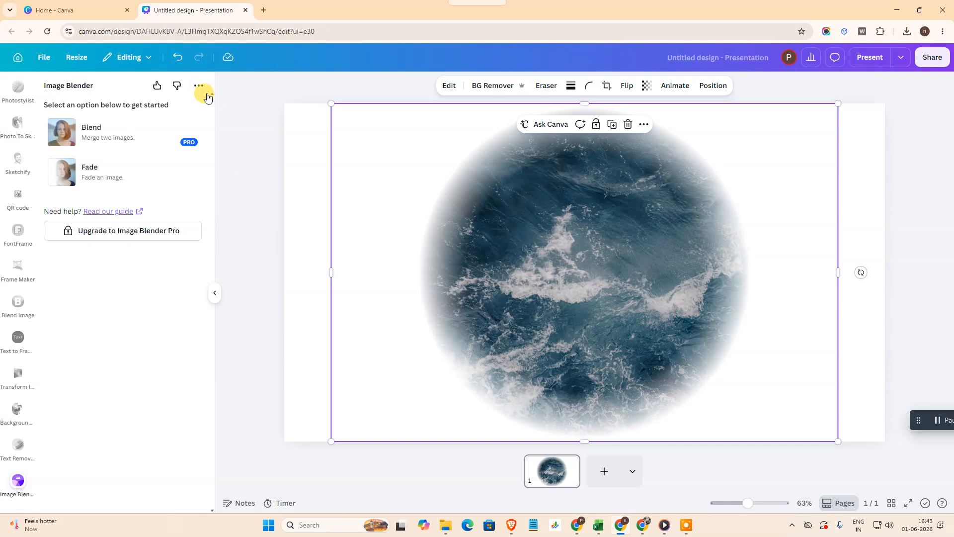
Shrink the faded ocean image proportionally to about four-fifths of the page height
{"action": "left_click", "coordinate": [282, 167]}
{"action": "left_click", "coordinate": [673, 288]}
{"action": "left_click", "coordinate": [867, 157]}
{"action": "left_click", "coordinate": [734, 181]}
{"action": "left_click_drag", "start_coordinate": [843, 106], "coordinate": [771, 213]}
{"action": "key", "text": "alt+Tab"}
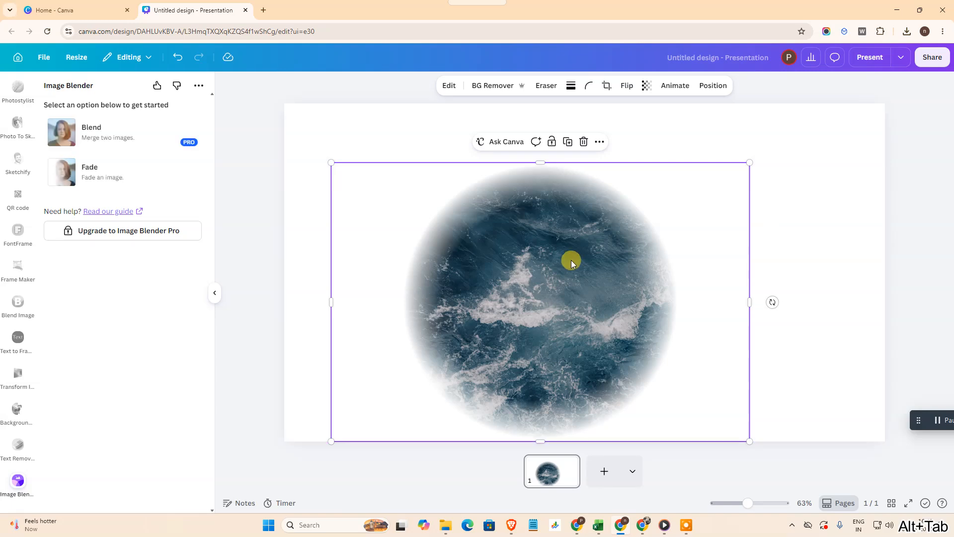
Enlarge the faded ocean image to about nine-tenths of the page height and shift it toward the page's right side
{"action": "left_click_drag", "start_coordinate": [543, 297], "coordinate": [553, 281]}
{"action": "left_click_drag", "start_coordinate": [679, 329], "coordinate": [679, 304]}
{"action": "left_click_drag", "start_coordinate": [760, 404], "coordinate": [795, 430]}
{"action": "left_click_drag", "start_coordinate": [609, 285], "coordinate": [651, 271]}
Move the faded ocean image back to roughly the centre of the page and deselect it
{"action": "left_click", "coordinate": [259, 100]}
{"action": "left_click", "coordinate": [589, 174]}
{"action": "left_click", "coordinate": [277, 253]}
{"action": "left_click", "coordinate": [559, 297]}
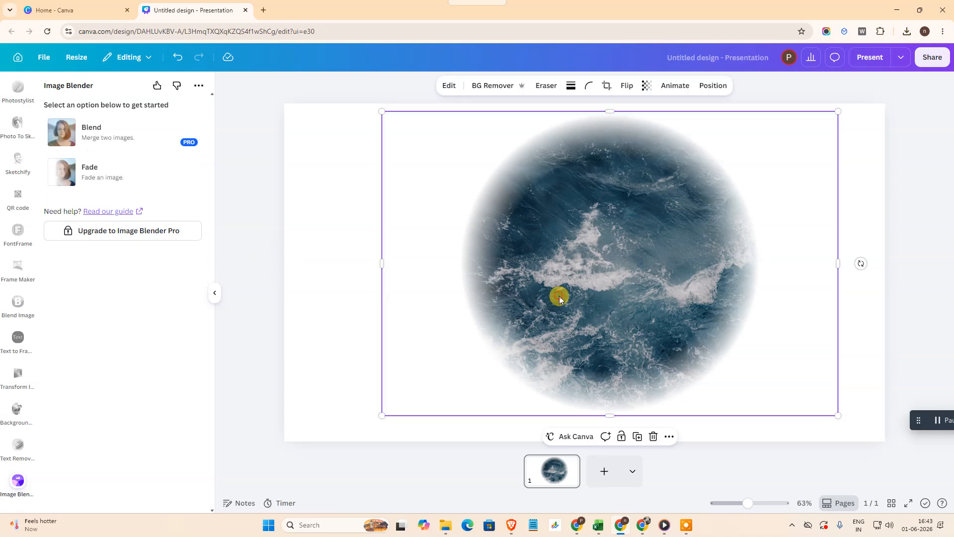
{"action": "left_click_drag", "start_coordinate": [625, 228], "coordinate": [593, 237]}
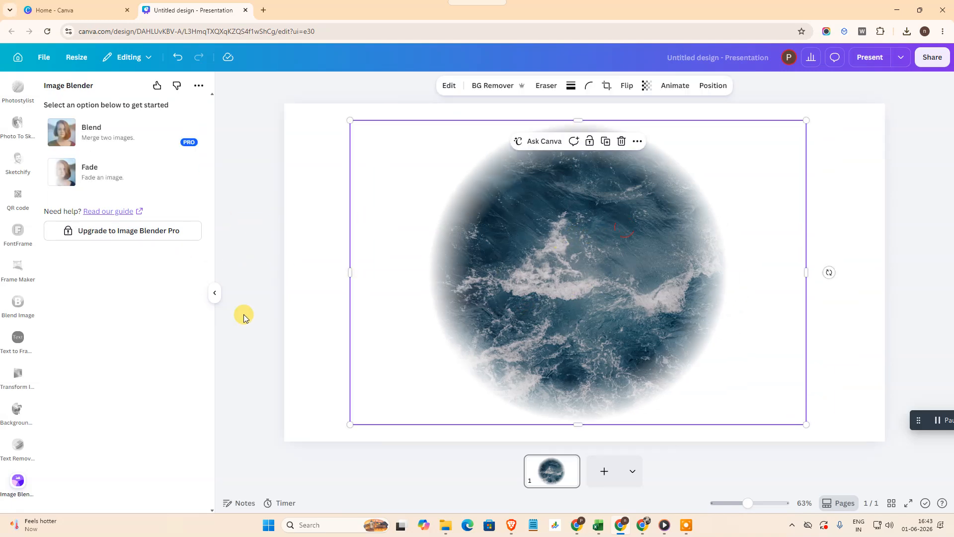
{"action": "left_click", "coordinate": [896, 226]}
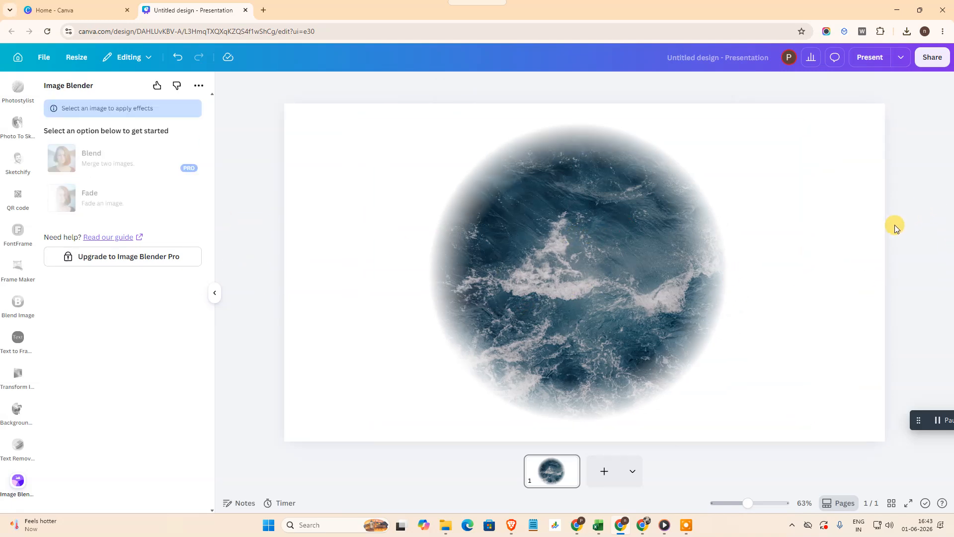